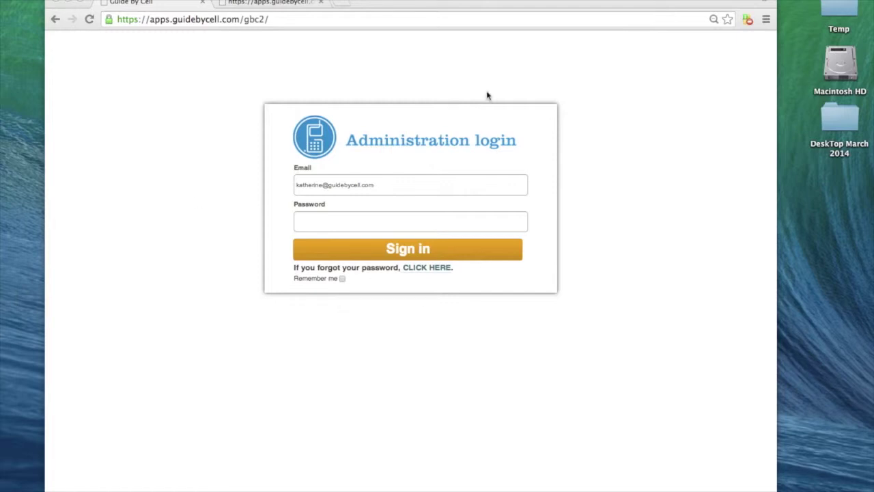
Go to trainbycell.com and its client administration login
click(197, 18)
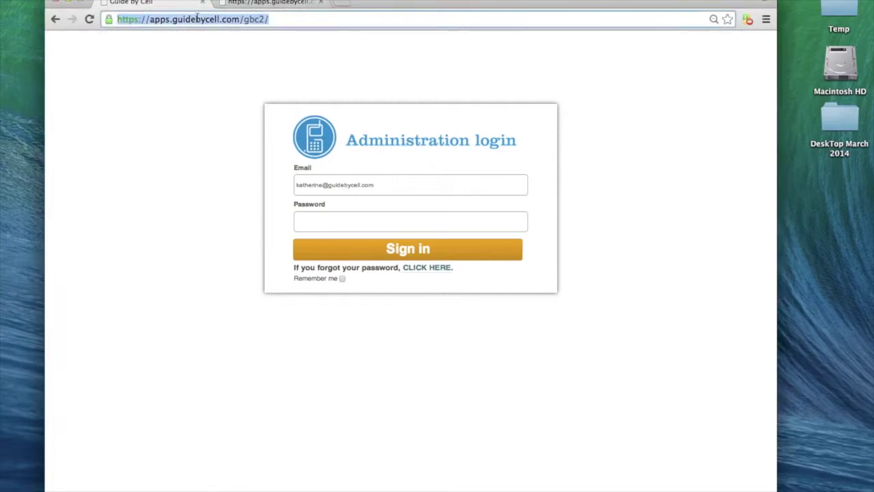
text(trainbycell.com)
key(Return)
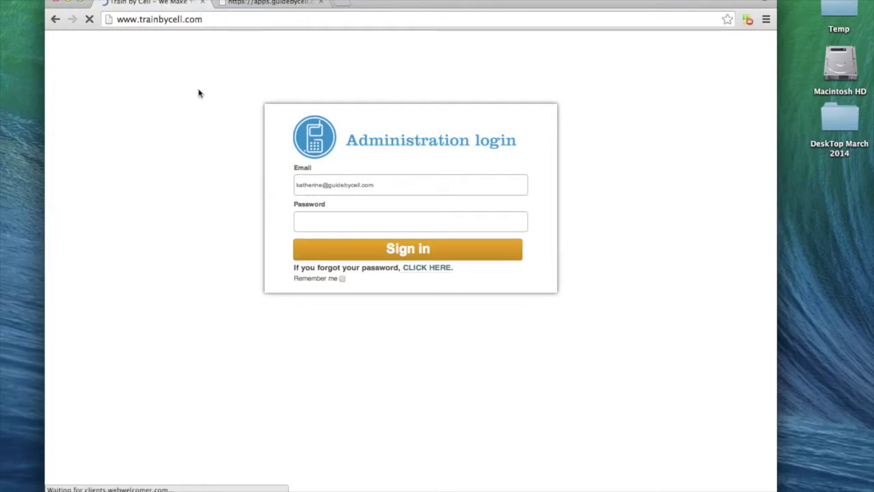
click(681, 41)
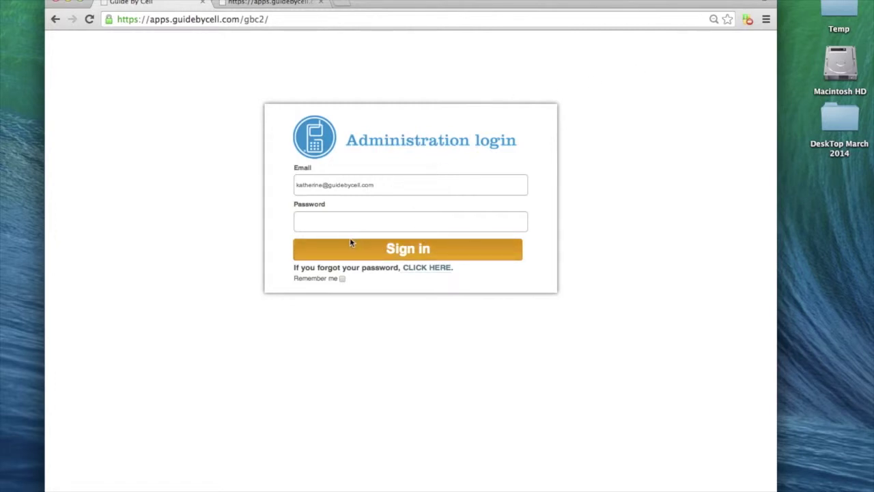
In the signed-in Site Builder, open Mobile Web and start adding a new page
click(241, 5)
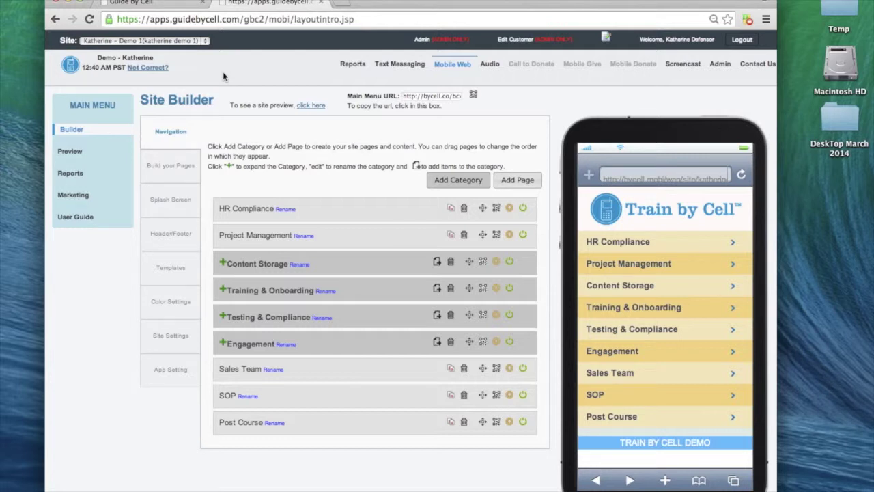
click(451, 70)
click(512, 183)
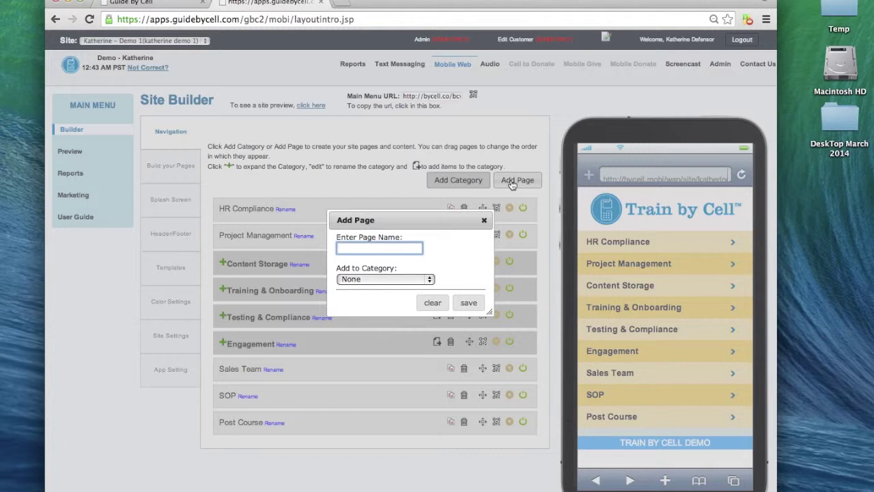
Save a new page named 'Training Video' and drag it to the top of the navigation list
text(Training )
text(Video)
click(470, 304)
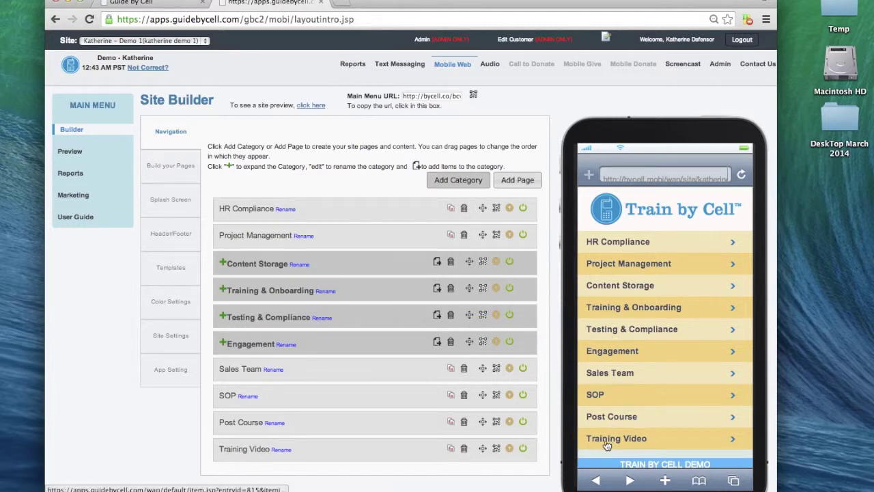
drag(316, 450, 318, 199)
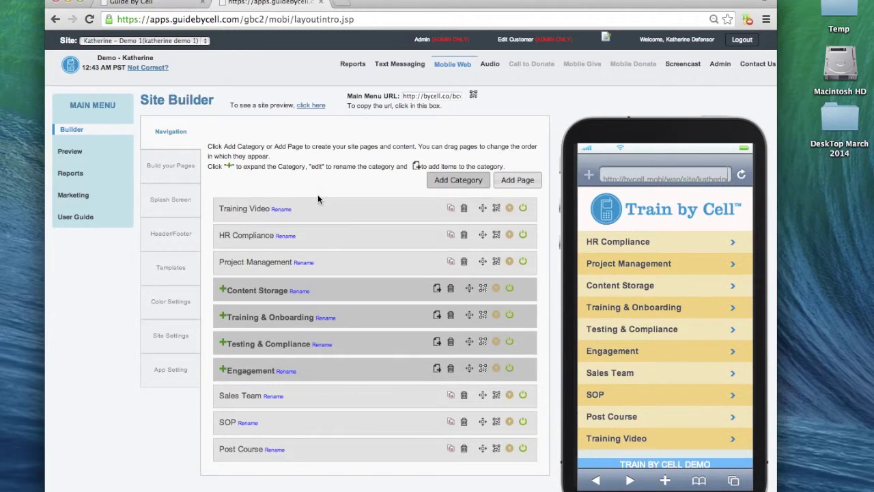
Refresh the phone preview, check the Training Video page there, and open it for building
click(742, 177)
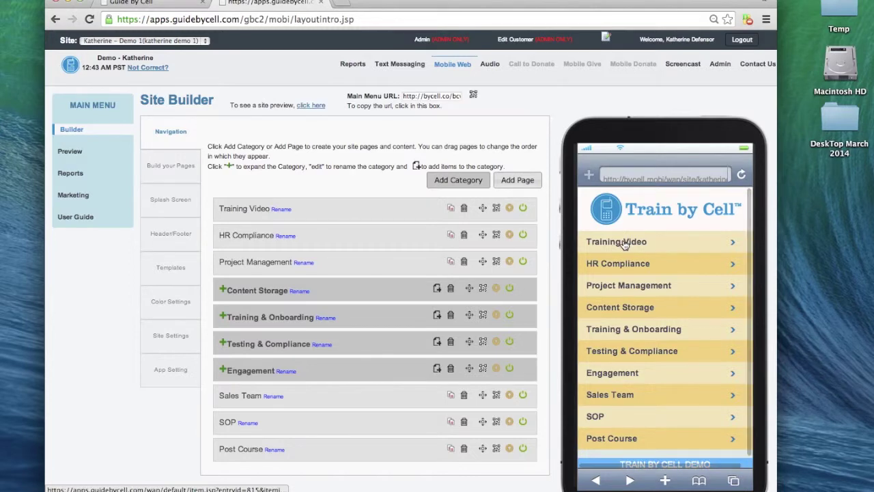
scroll(623, 246, down, 2)
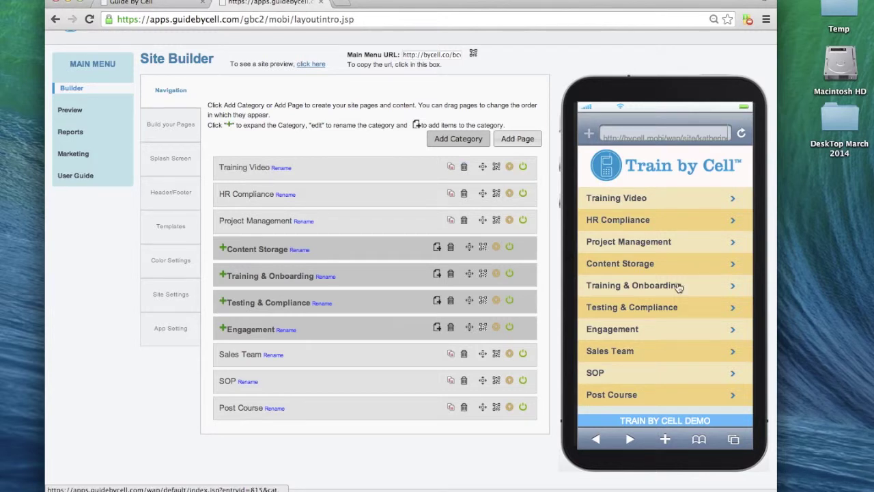
click(626, 204)
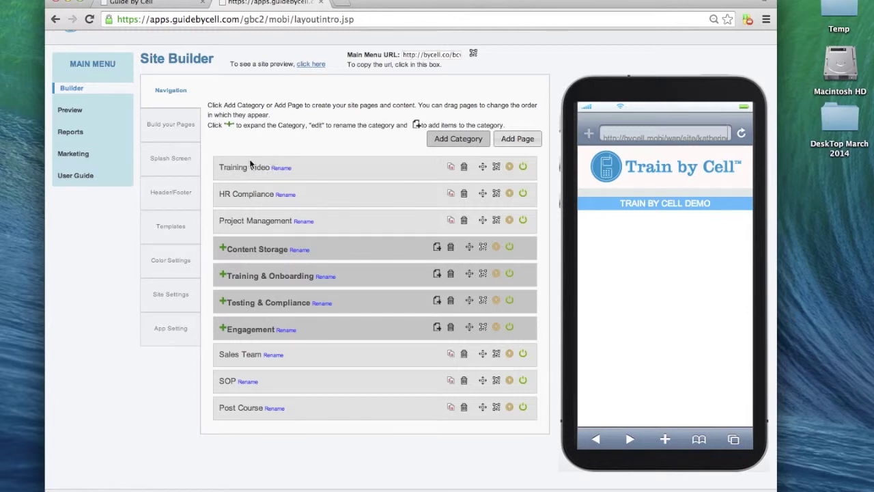
click(239, 171)
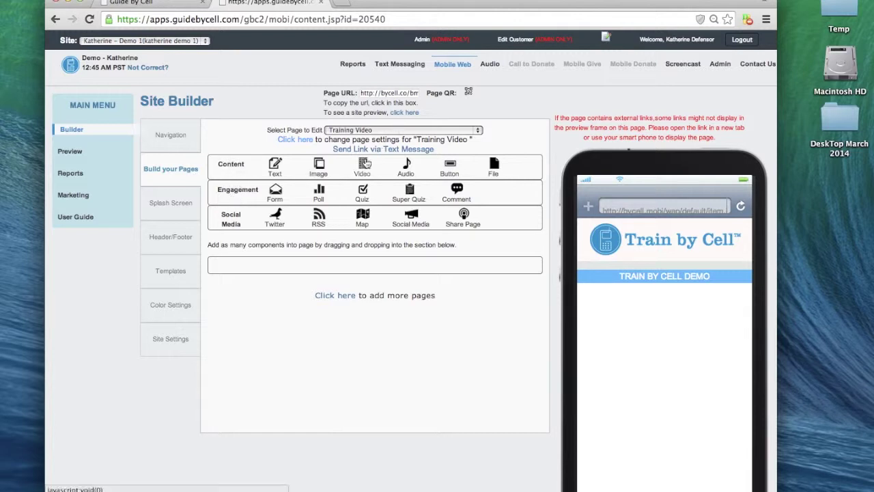
Drop a Video component onto Training Video and choose Enter URL instead of uploading
drag(363, 164, 377, 273)
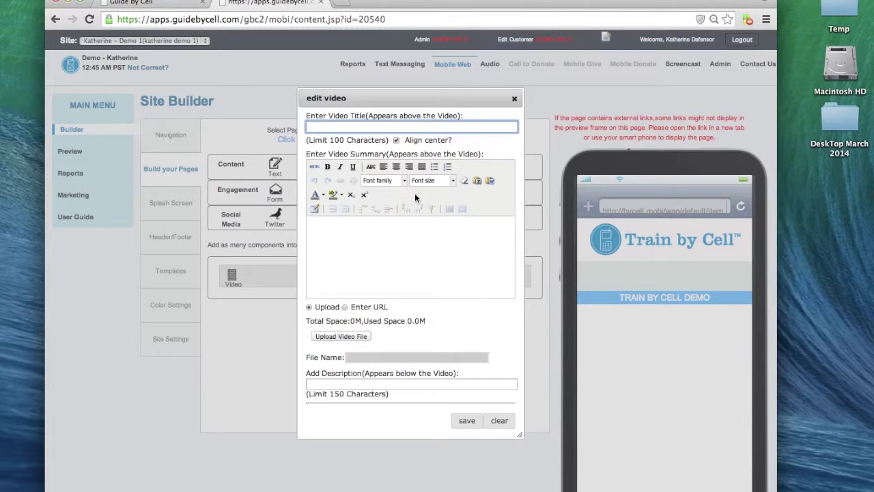
click(346, 307)
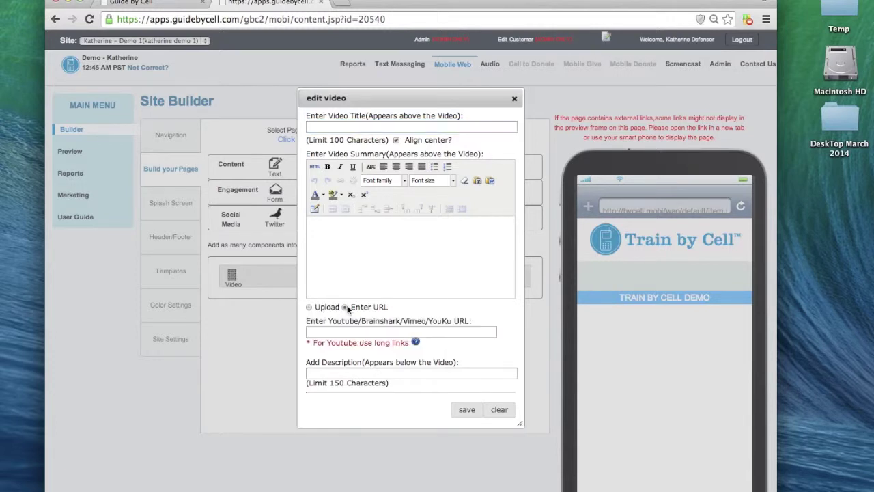
key(super+t)
Find the Train by Cell video on the TrainbyCell YouTube channel and cut its link
text(y)
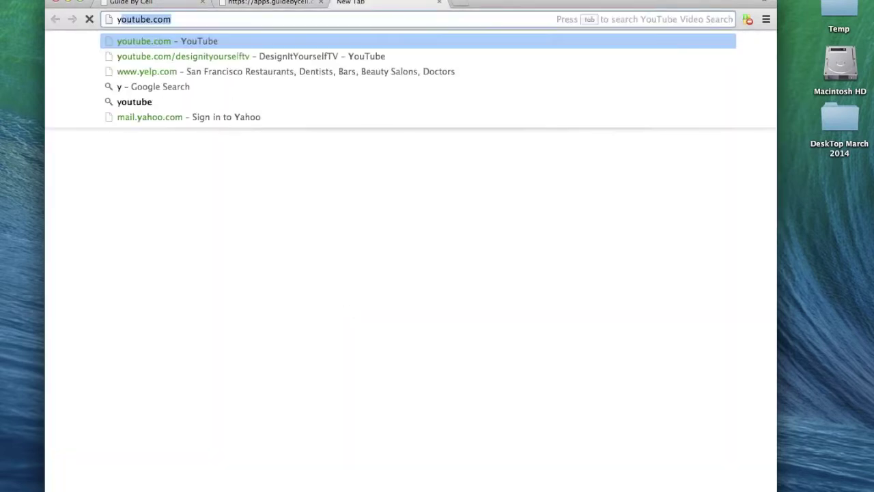
text(ou)
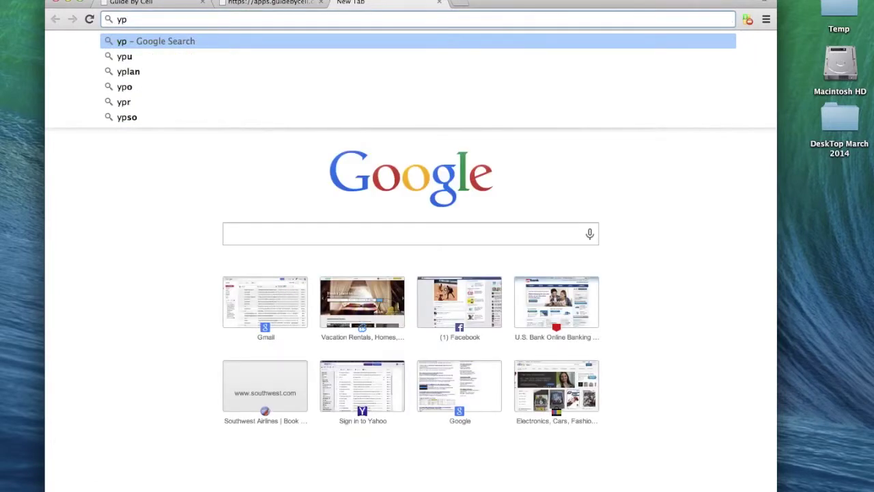
text(r)
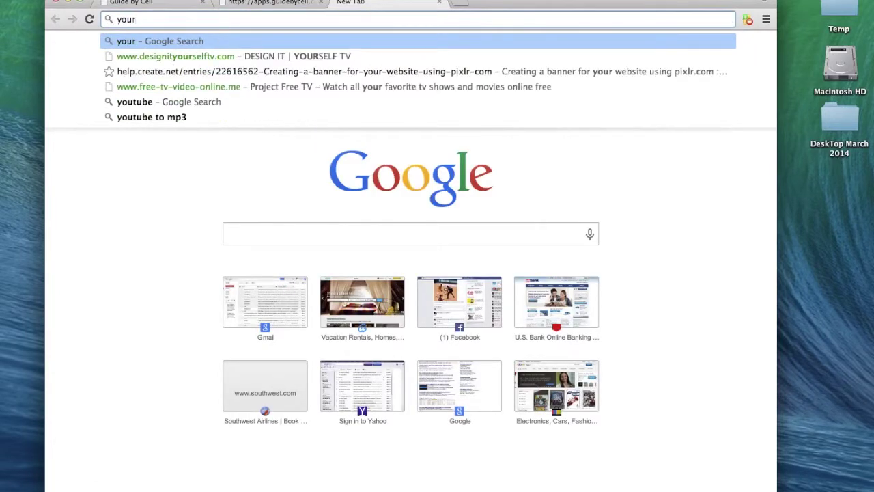
key(BackSpace)
text(tube.com)
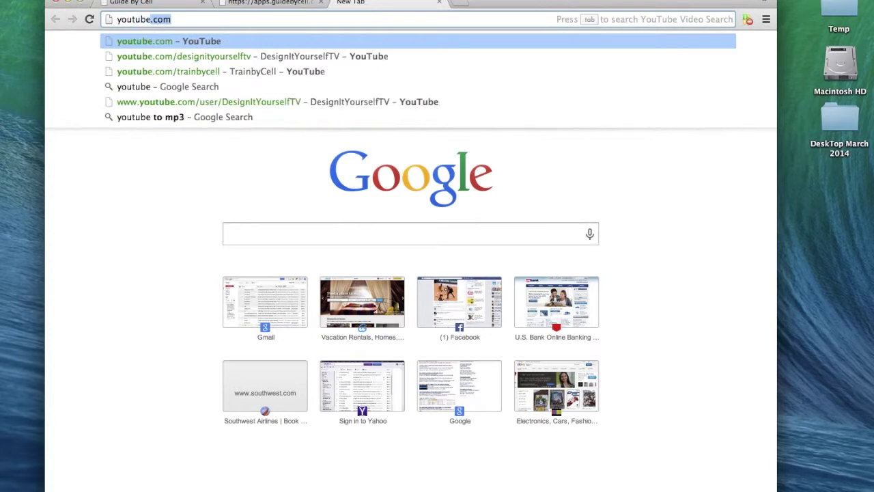
key(Down)
key(Down)
key(Return)
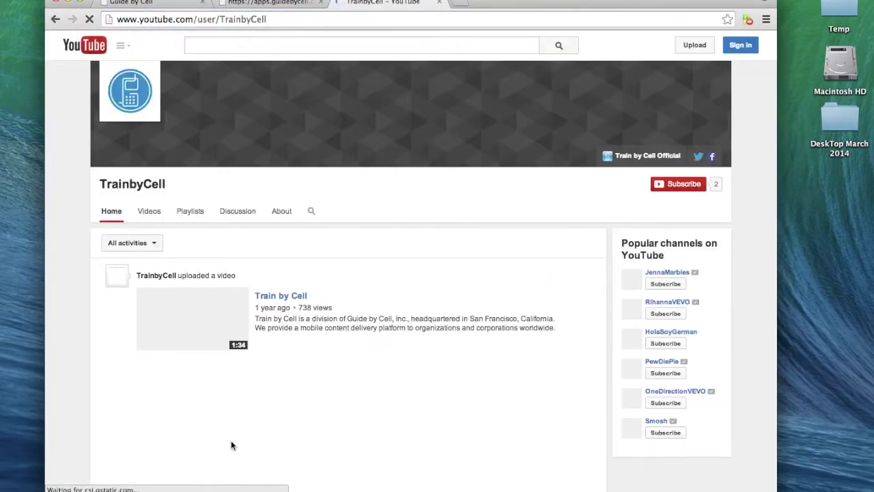
click(270, 301)
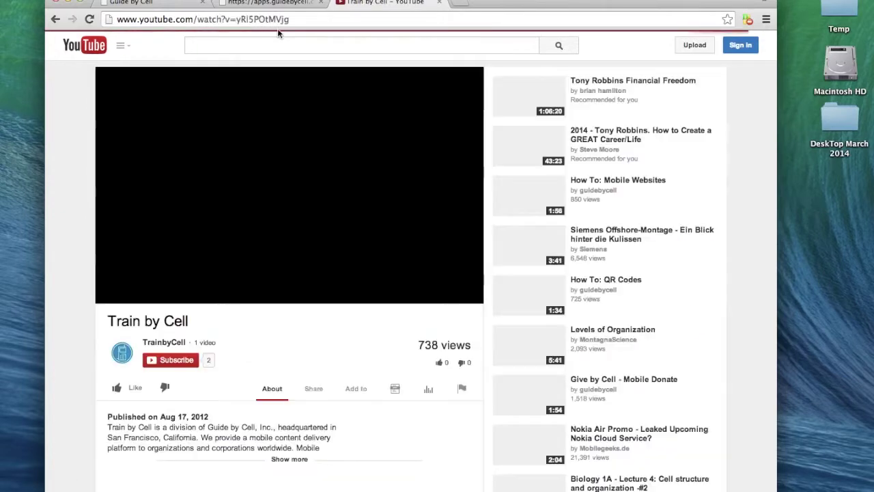
click(279, 21)
key(BackSpace)
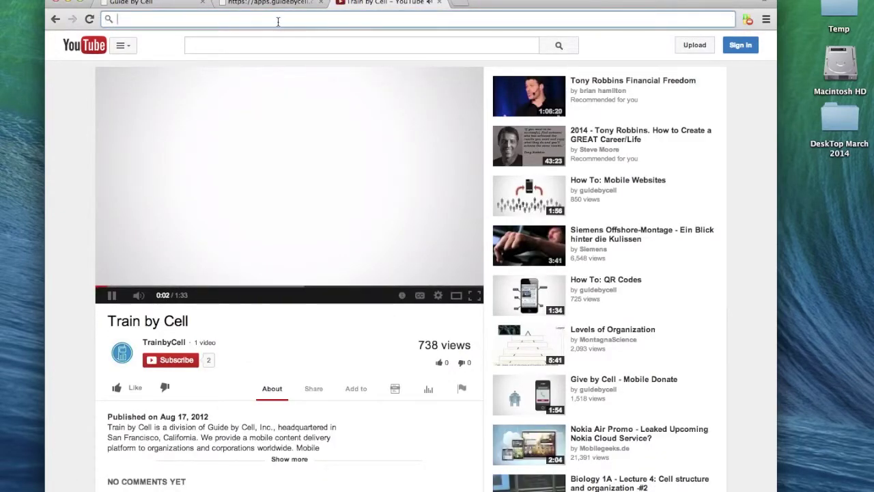
key(super+w)
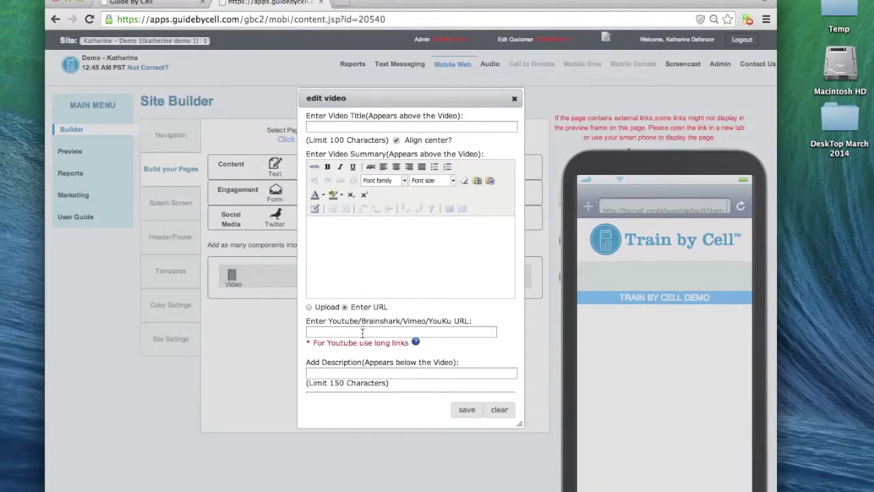
Paste the Train by Cell YouTube link into the video settings and save them
click(362, 333)
text(http://www.youtube.com/watch?v=yRl5POtMVjg)
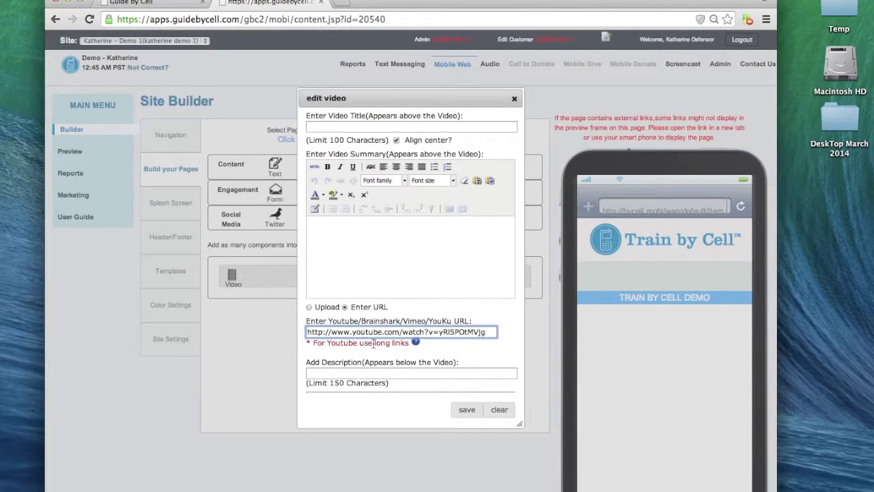
click(467, 409)
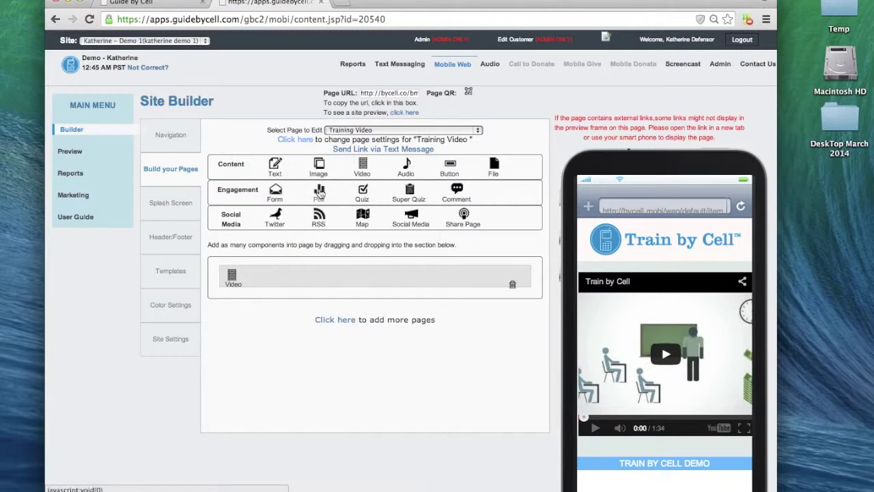
click(362, 192)
Add a poll below the video, with title and question 'Was this training helpful?'
drag(325, 188, 295, 315)
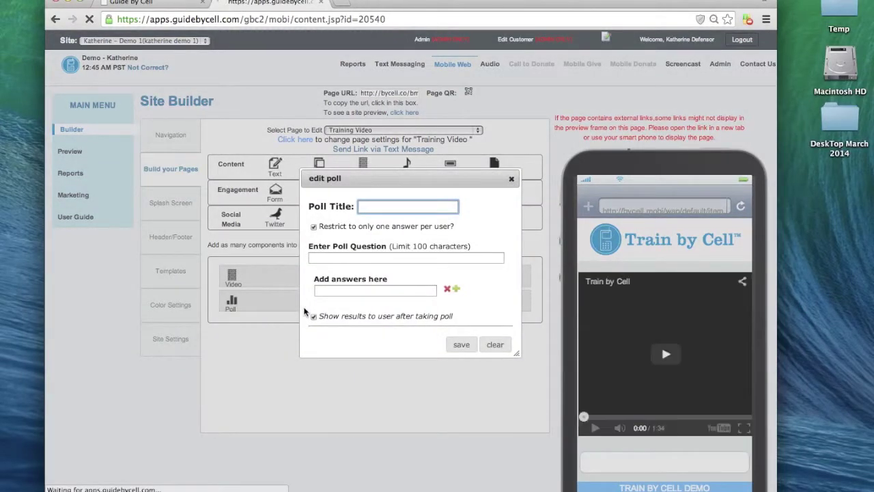
text(Was)
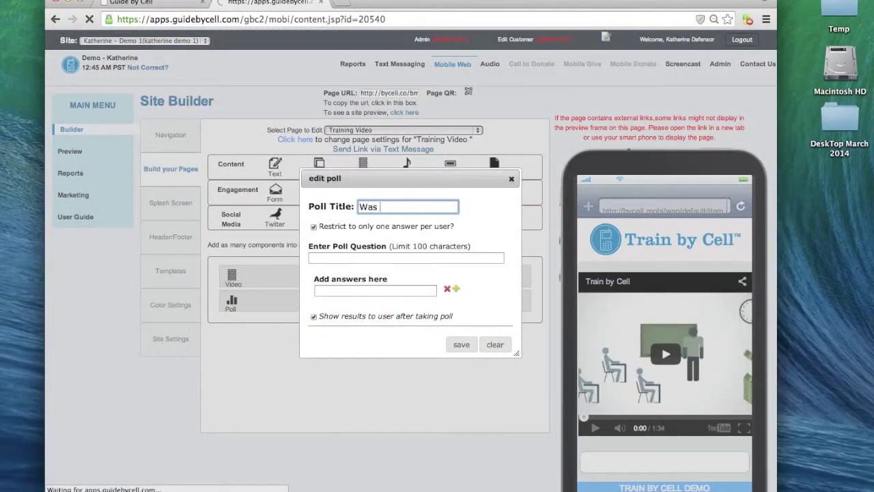
text(this training)
text( helpful?)
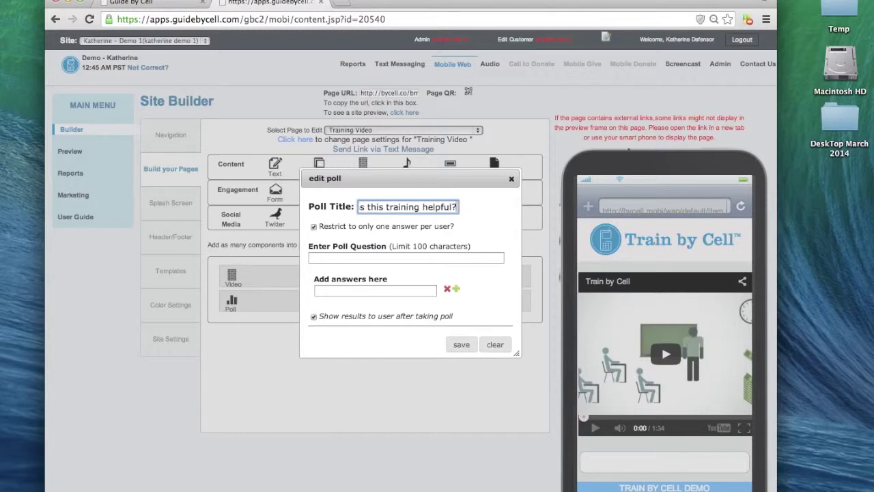
key(super+a)
key(super+c)
key(Tab)
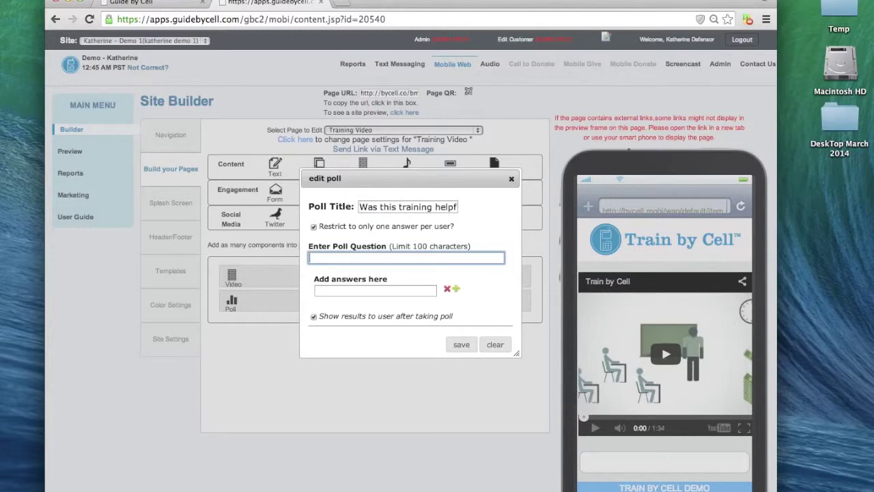
key(super+v)
Give the poll three answers, Yes, No and Maybe, and save it
click(337, 292)
text(Yes)
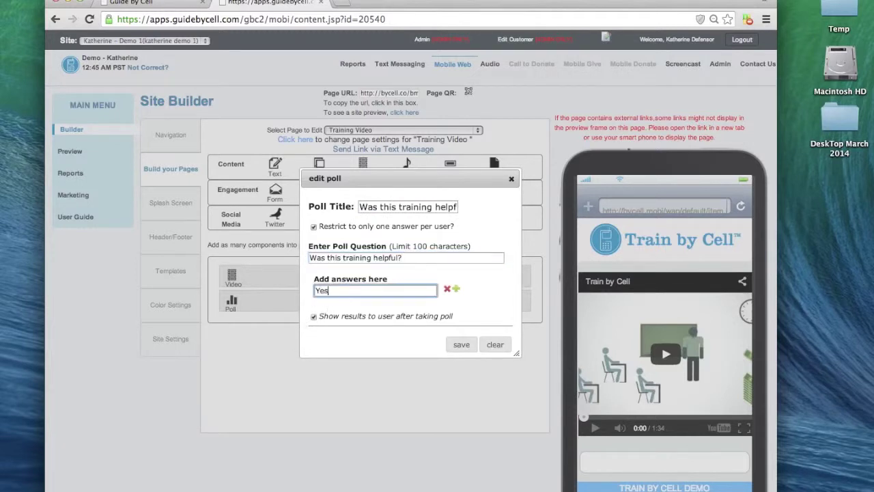
click(456, 289)
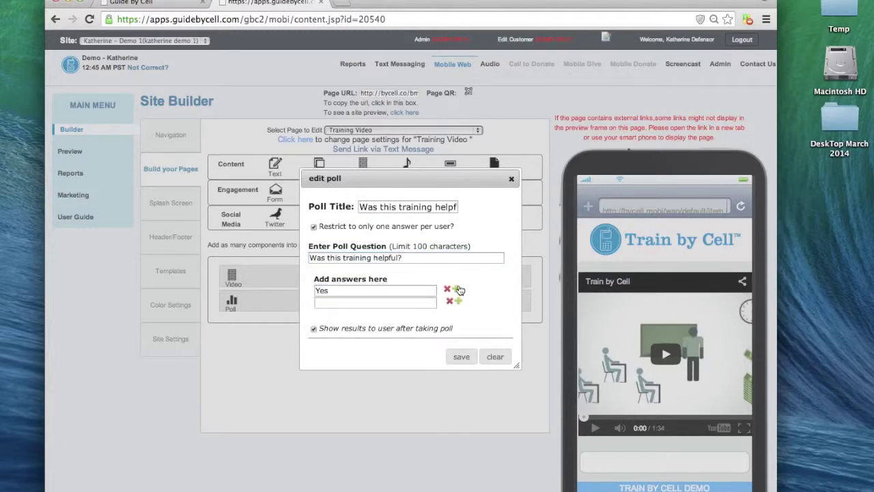
click(455, 290)
click(409, 304)
text(No)
key(Tab)
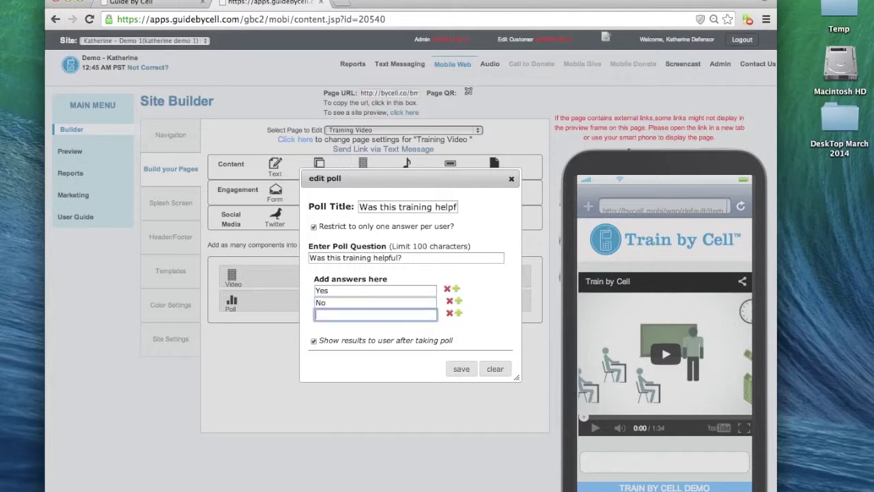
text(Maybe)
click(464, 370)
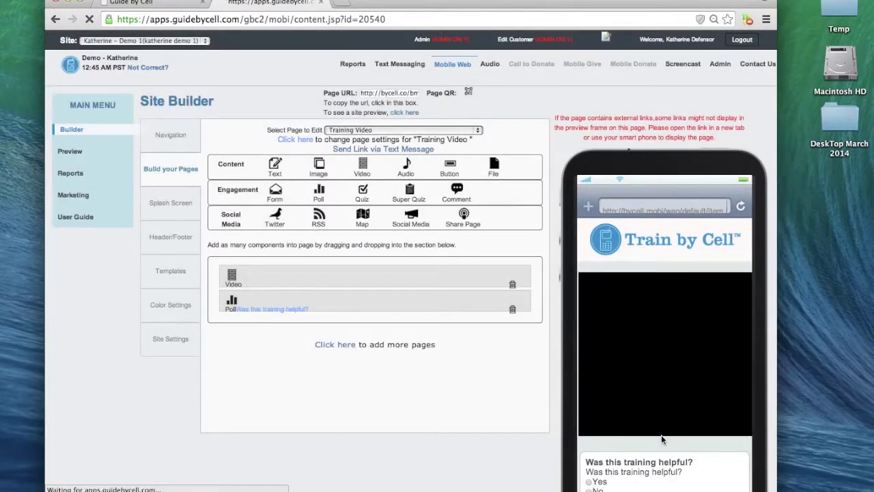
Scroll the phone preview to check the saved poll on the Training Video page
scroll(661, 434, down, 2)
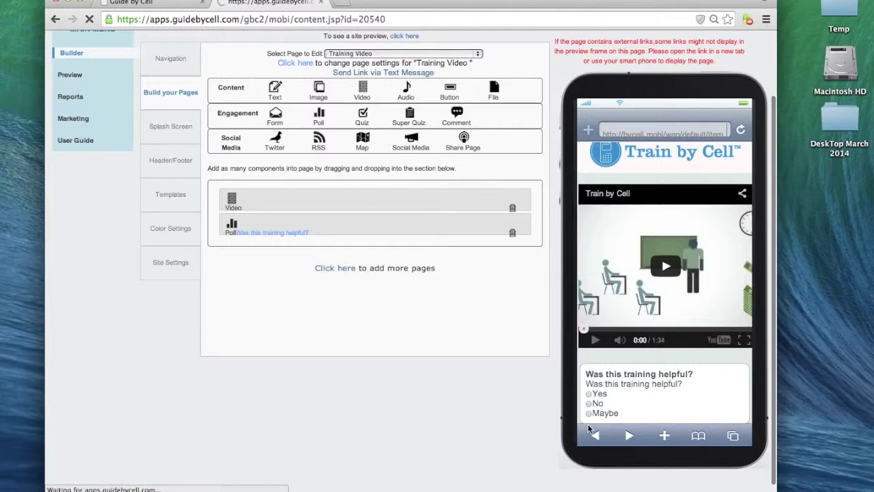
scroll(606, 404, up, 2)
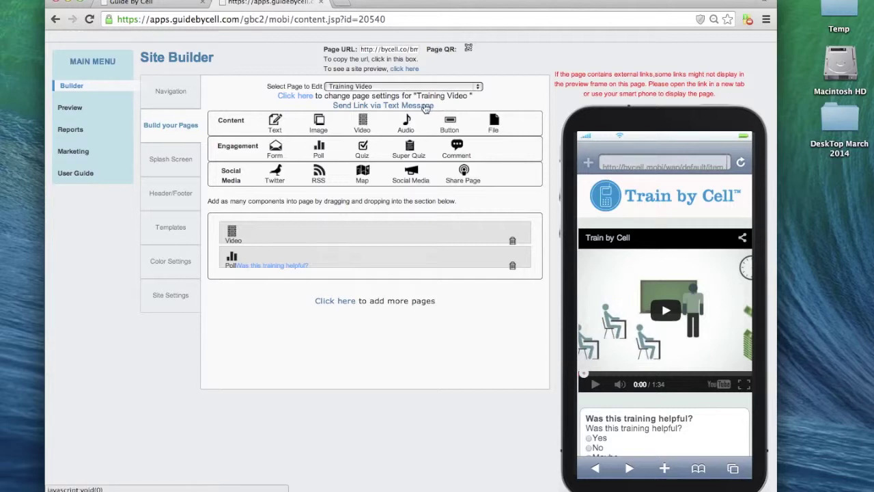
click(425, 107)
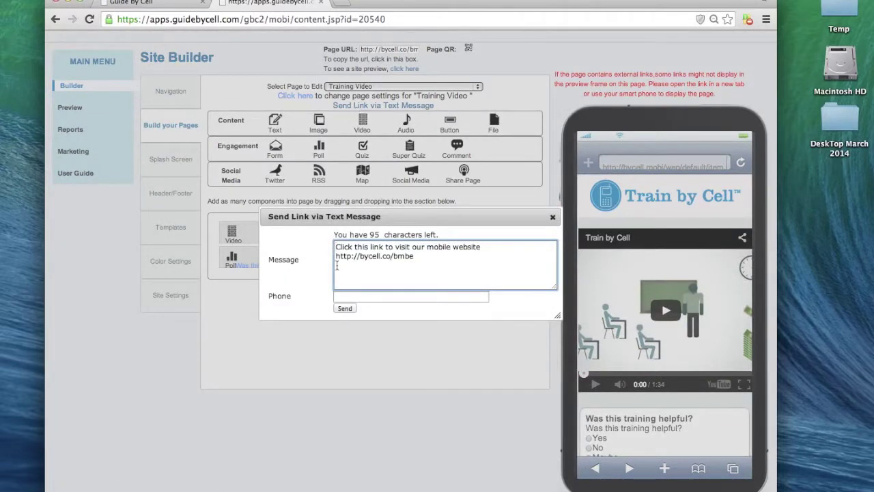
Text the Training Video page link to the mobile phone number and dismiss the confirmation
click(553, 217)
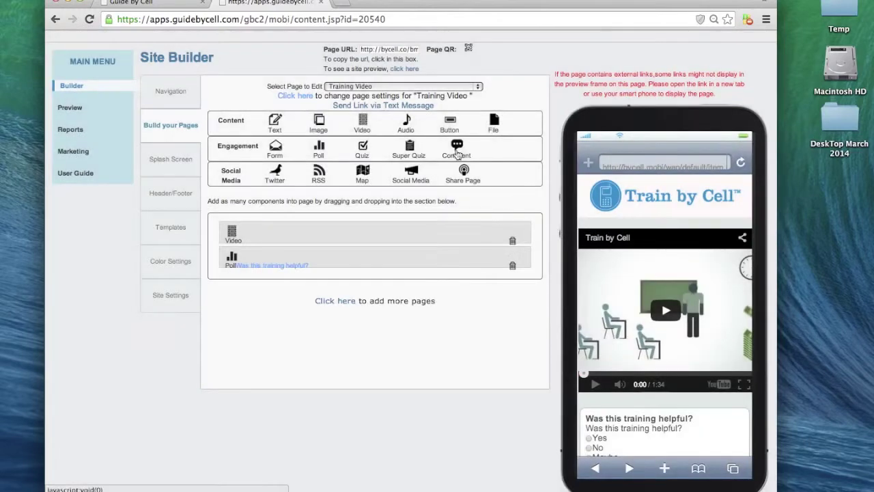
click(418, 106)
click(366, 296)
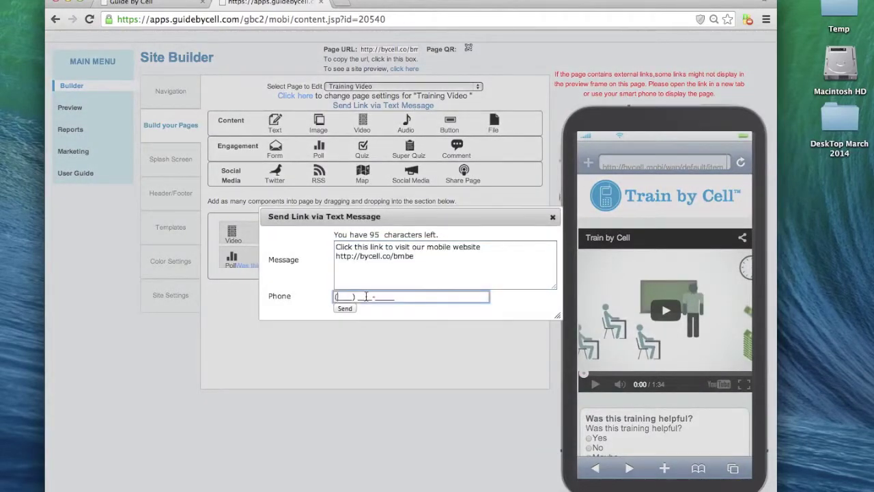
click(338, 306)
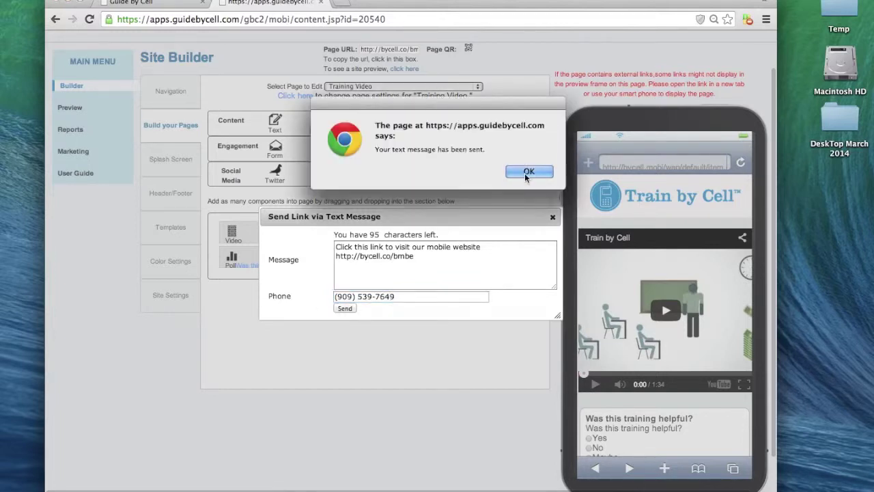
click(525, 172)
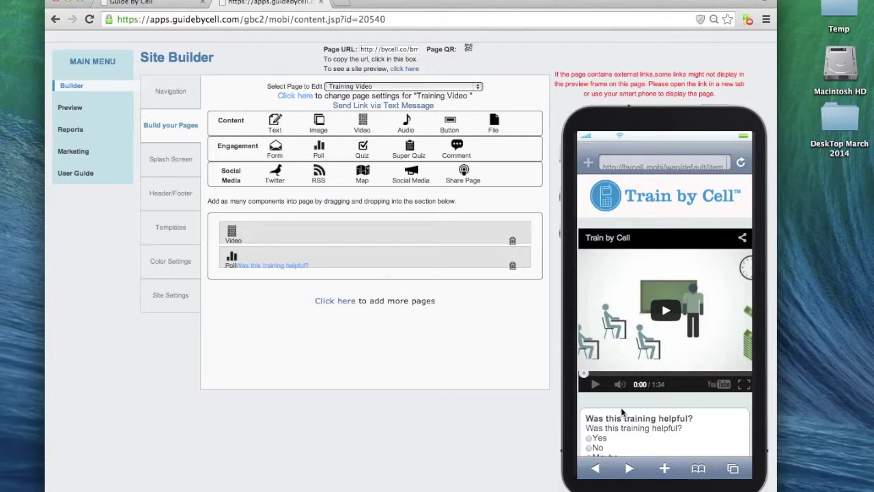
scroll(621, 407, up, 2)
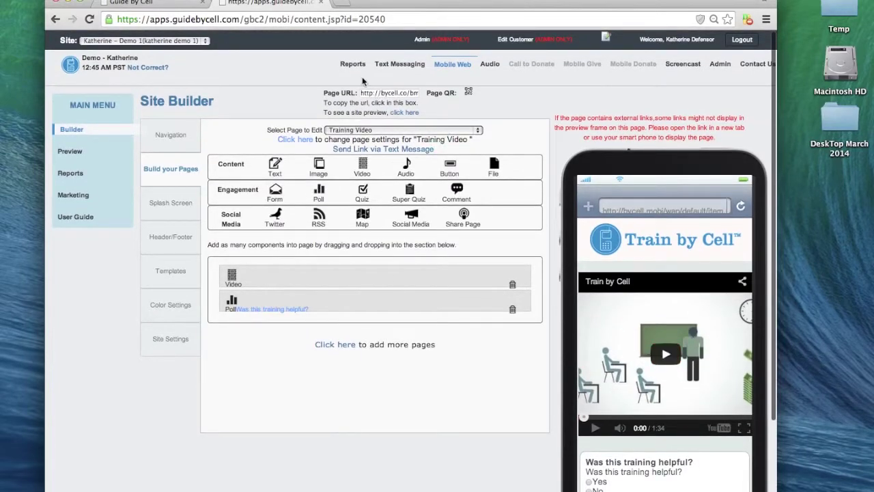
Run a Mobile Web Poll Results report for the Training Video poll
click(357, 71)
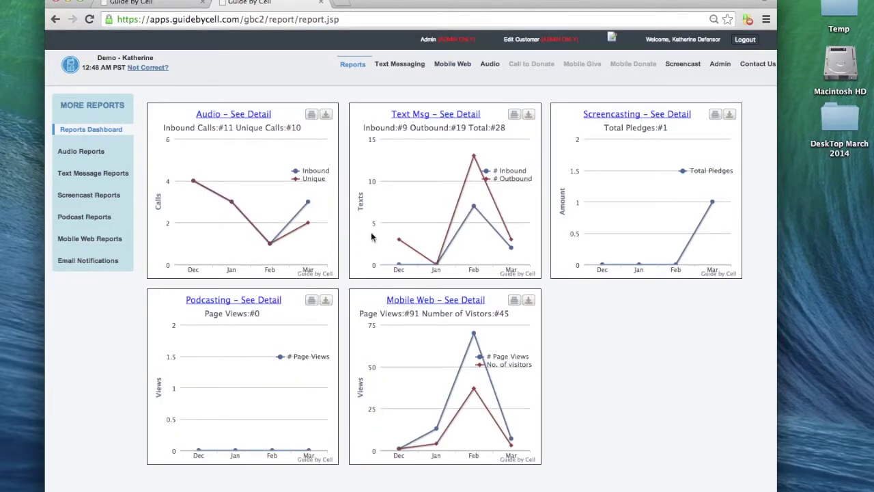
click(431, 307)
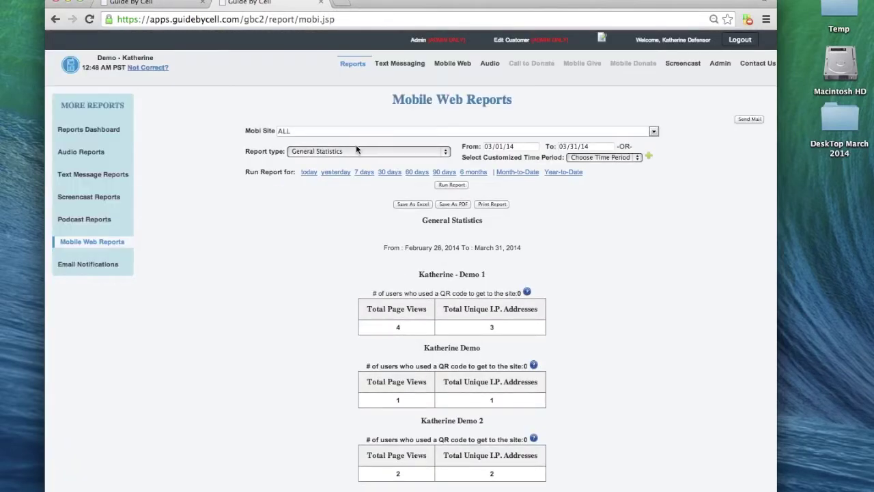
click(350, 150)
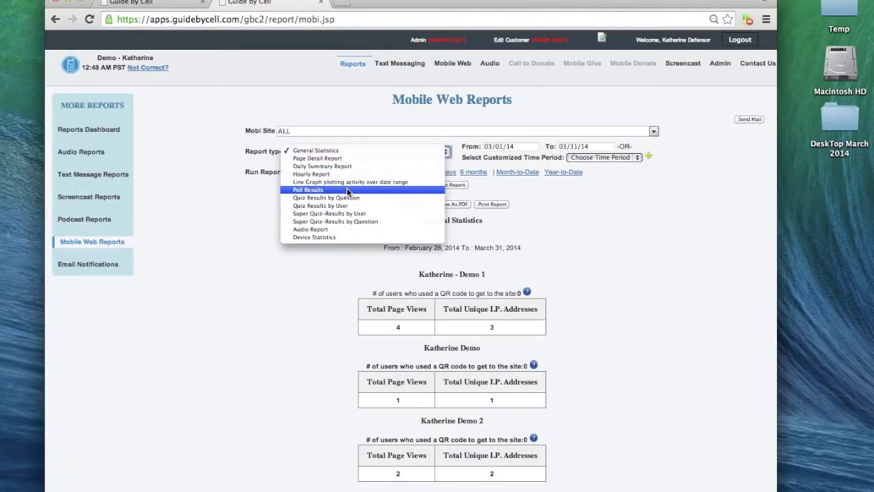
click(351, 190)
click(354, 170)
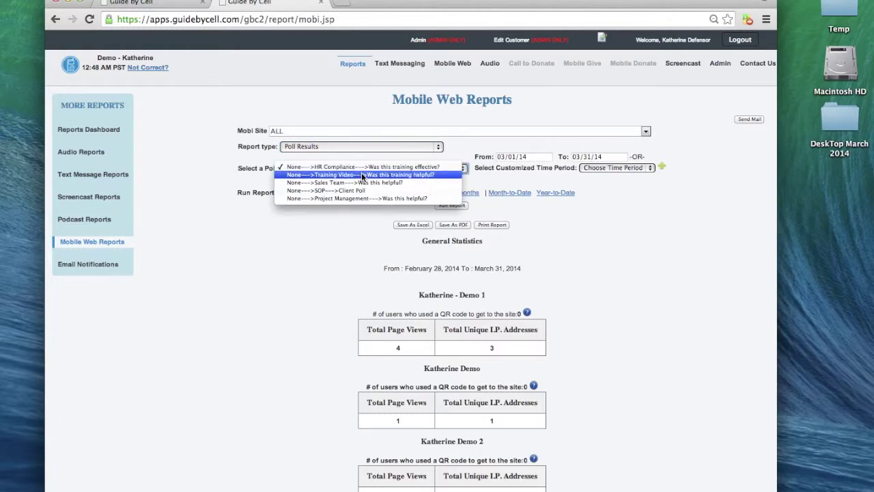
click(363, 176)
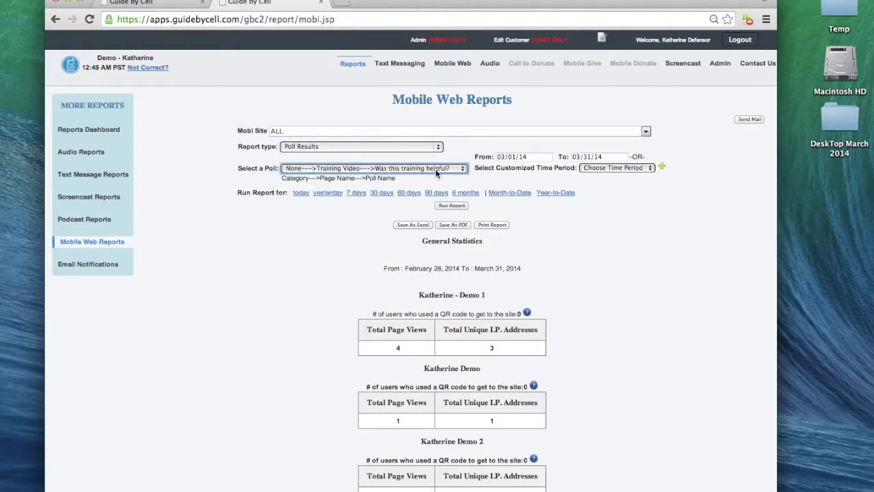
click(450, 208)
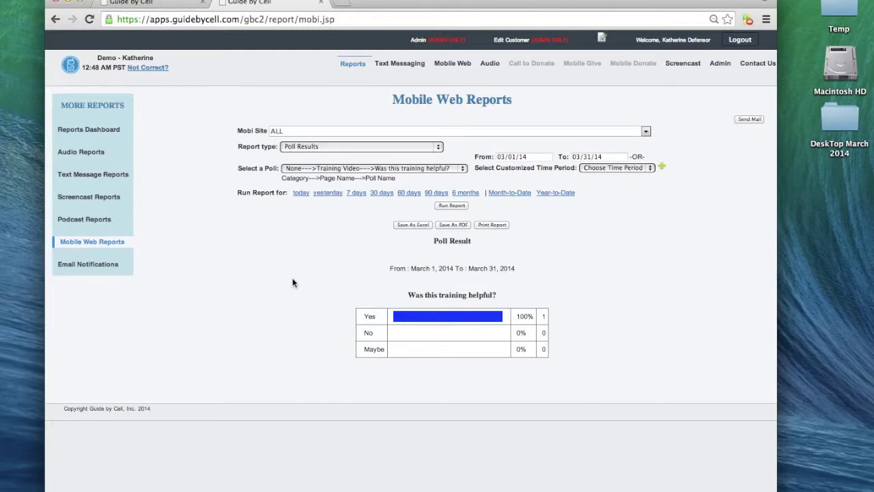
View the subscriber list under Text Messaging > Manage Inbound Texting, then return to the Mobile Web Site Builder
click(451, 64)
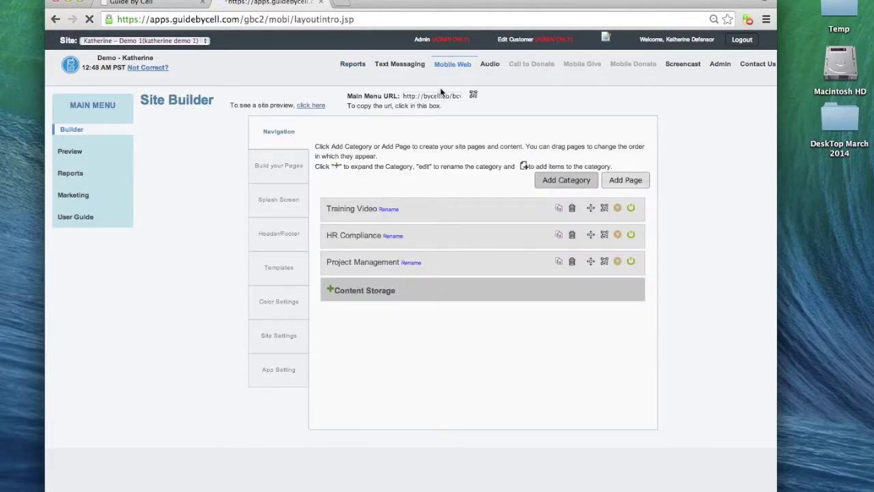
click(399, 65)
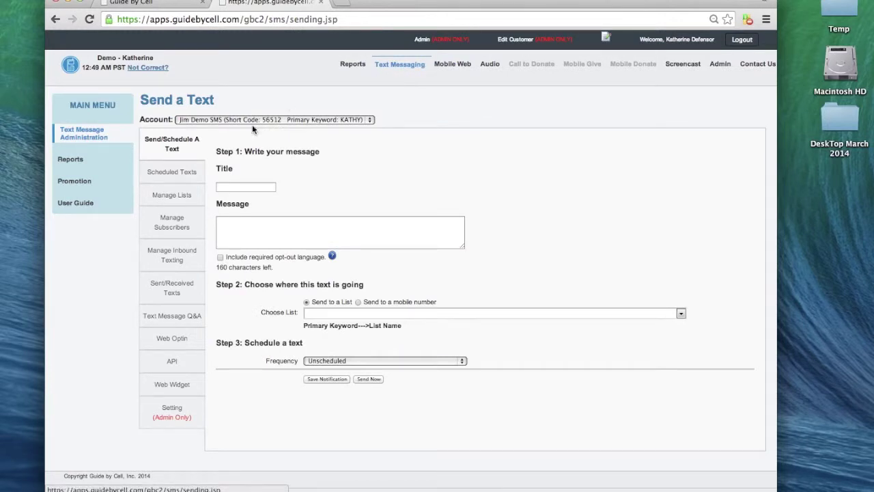
click(172, 268)
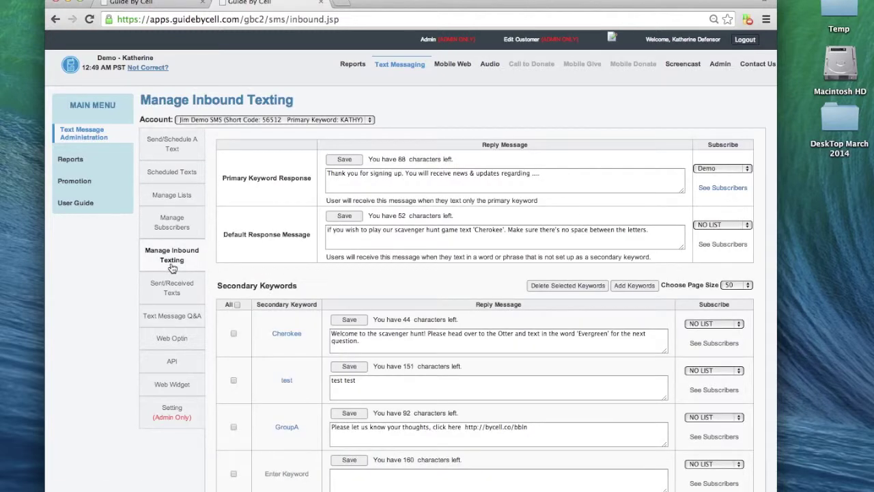
click(171, 230)
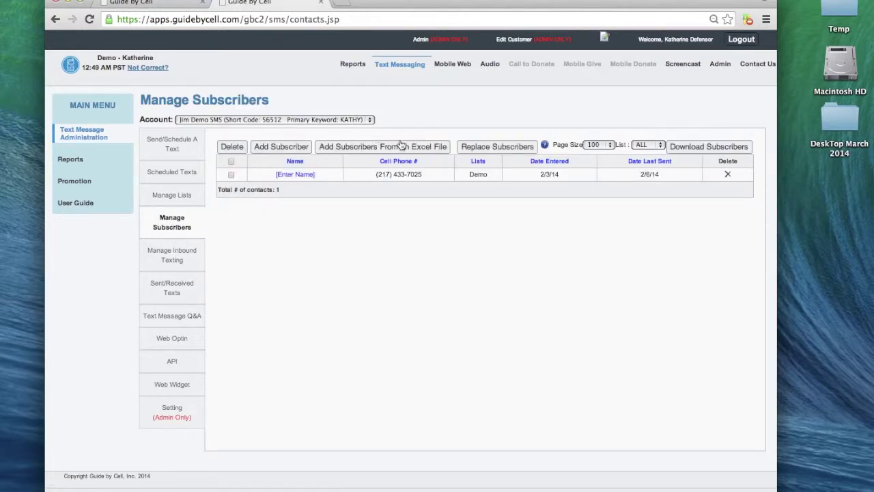
click(461, 68)
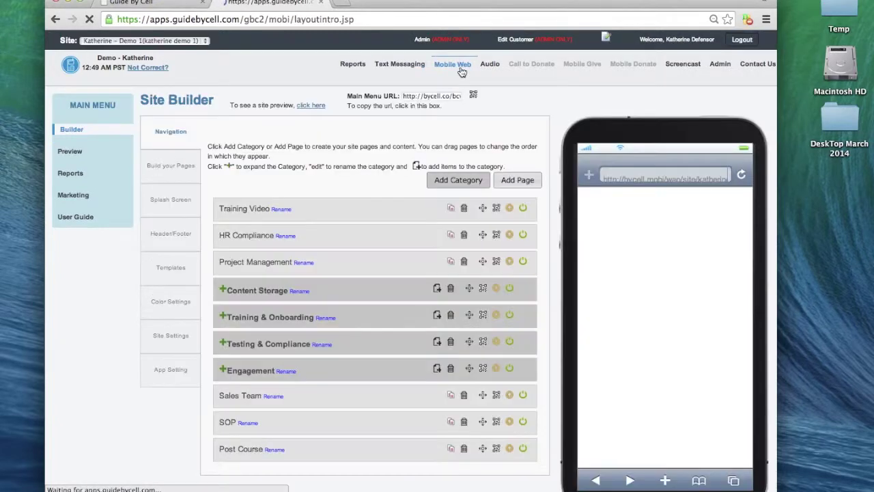